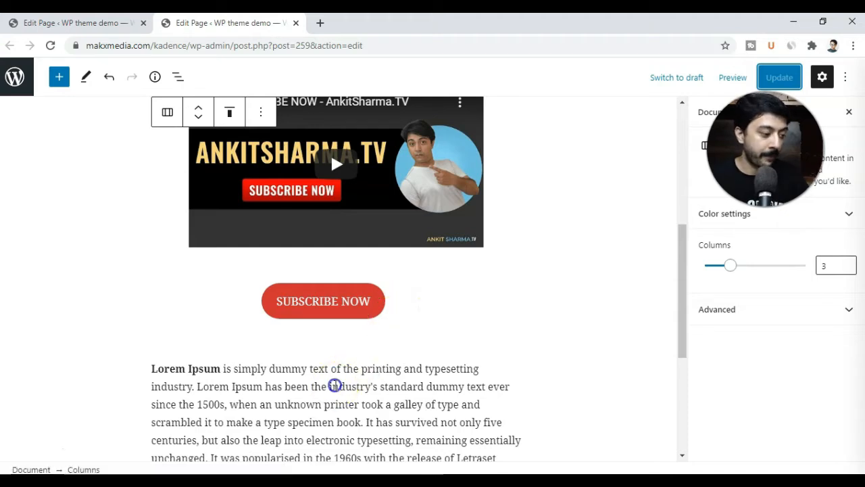
Step: Insert a block before the Lorem Ipsum paragraph and embed the YouTube video there from the copied link
left_click(335, 385)
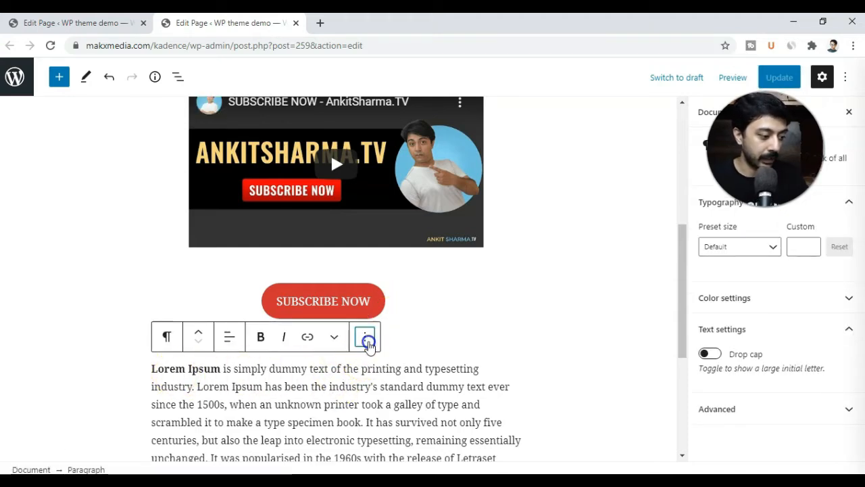
left_click(365, 340)
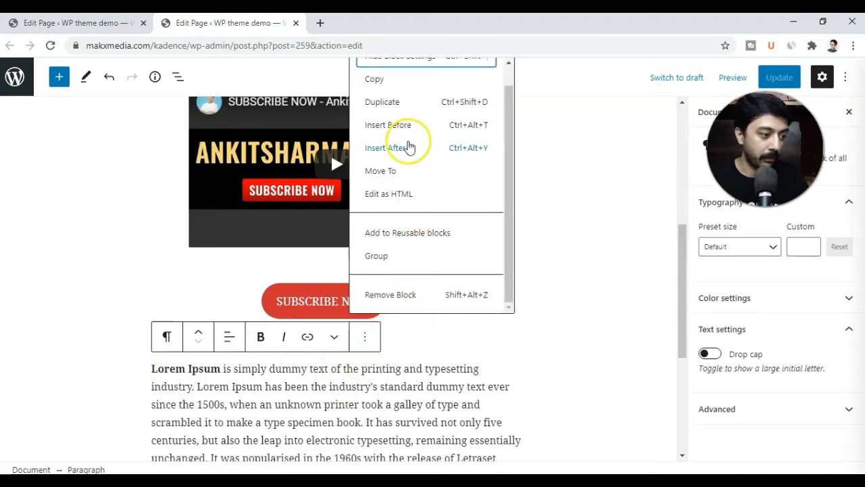
left_click(412, 124)
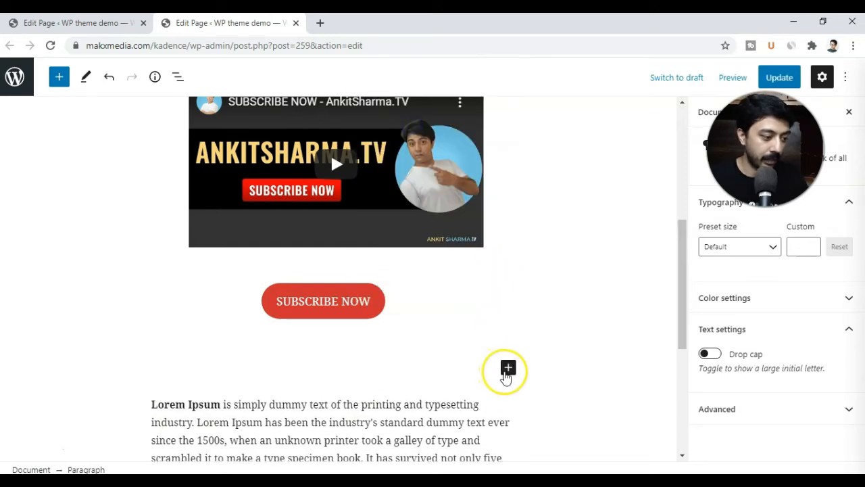
scroll(505, 375, "up", 1)
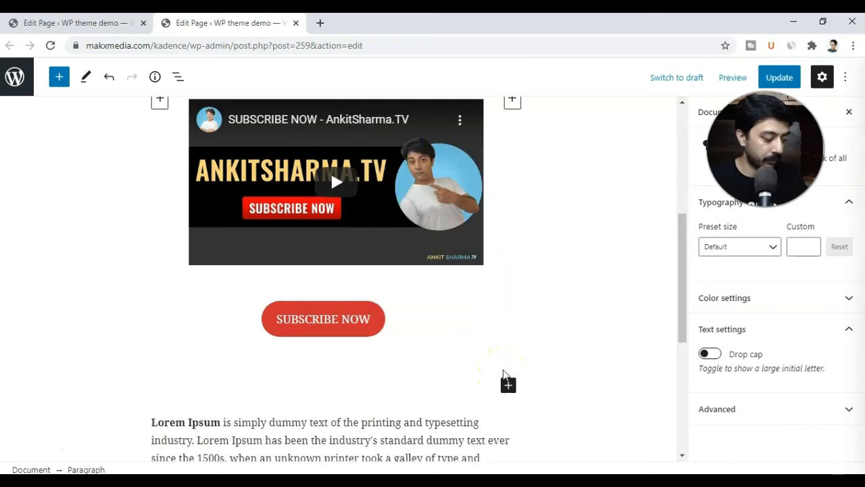
left_click(358, 365)
key("ctrl+v")
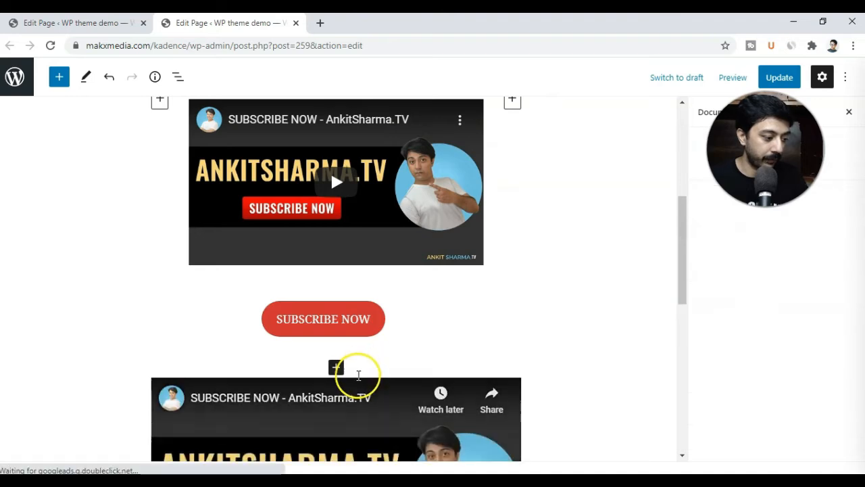
Step: Add a Buttons block between the newly embedded video and the Lorem Ipsum paragraph, with a button labelled "SUBSCRIBE"
scroll(408, 358, "down", 4)
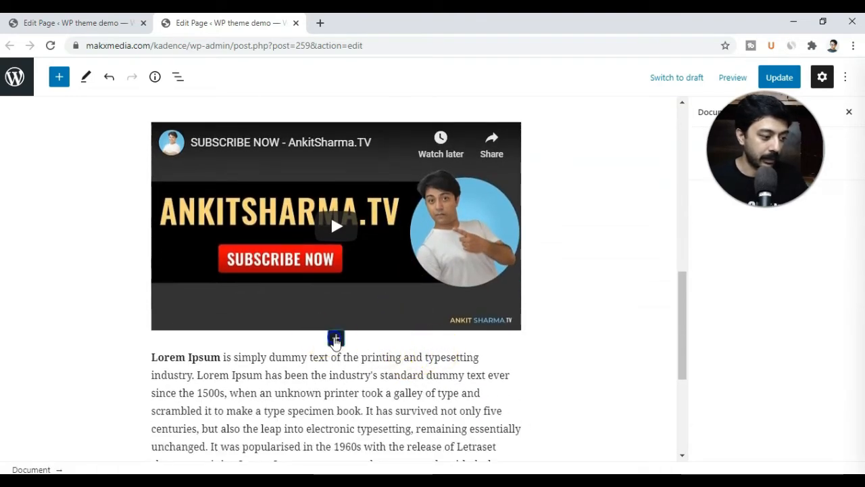
left_click(336, 338)
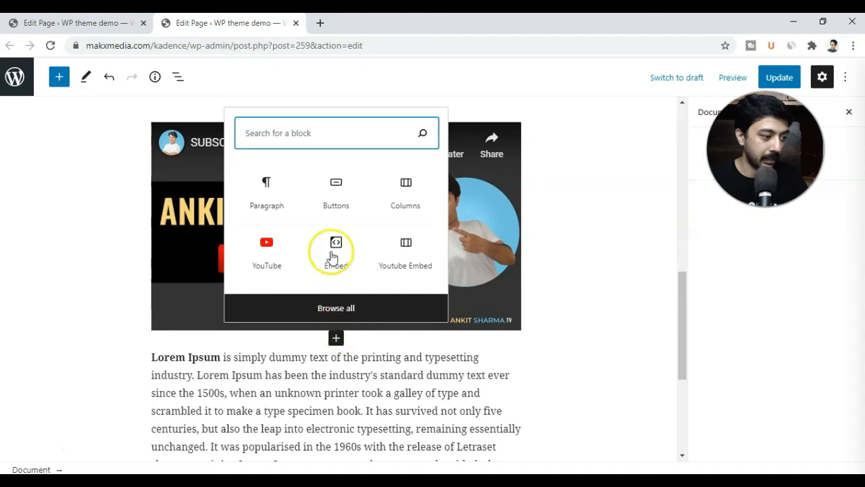
left_click(337, 208)
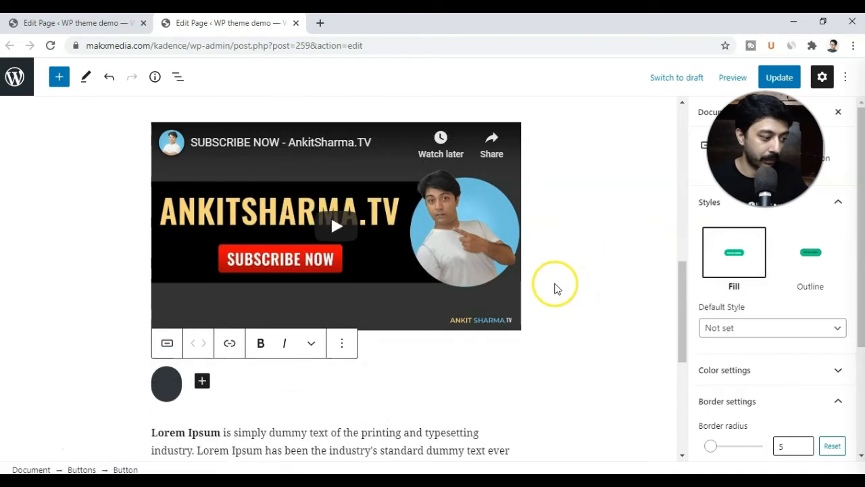
type("SUBSCRIBE")
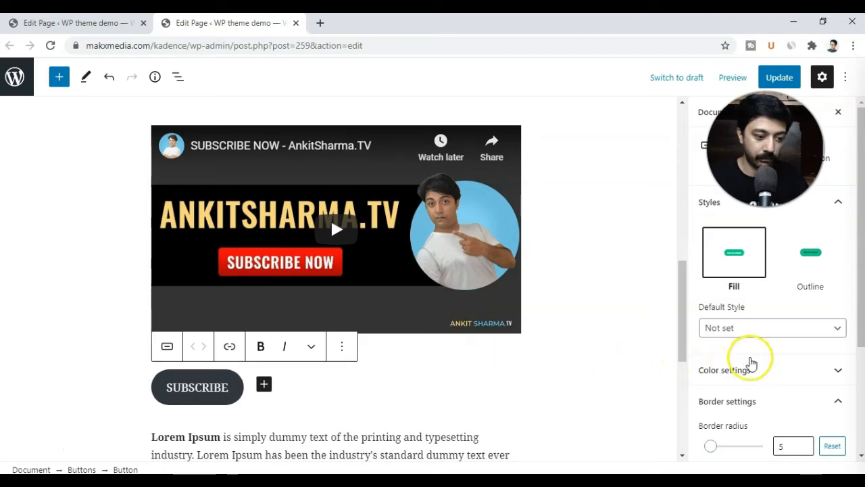
Step: Set the SUBSCRIBE button's text color to white and its solid background color to red
left_click(764, 369)
scroll(797, 372, "down", 2)
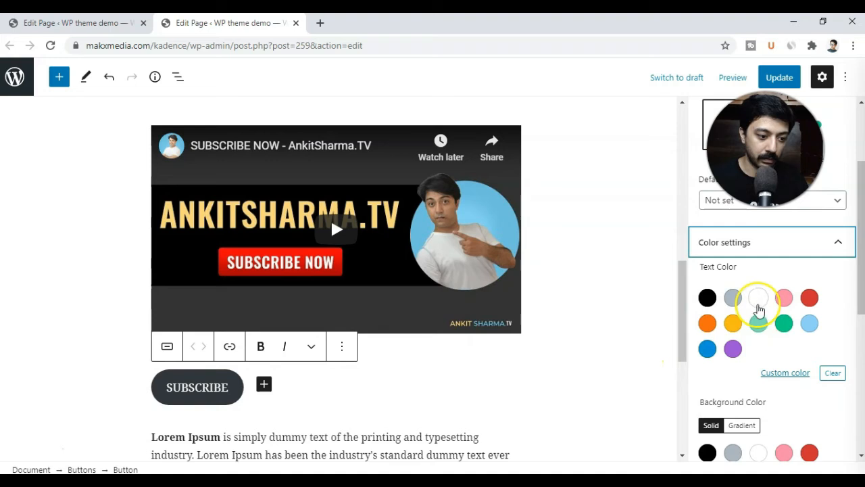
left_click(758, 300)
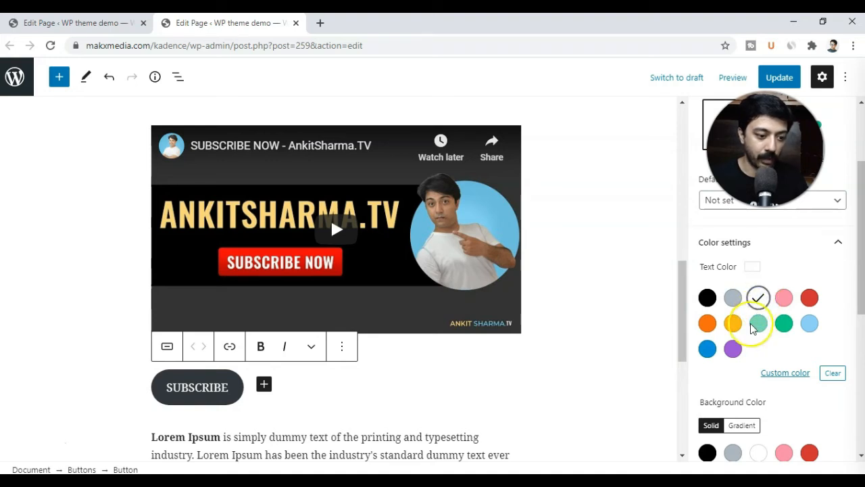
scroll(815, 415, "down", 1)
left_click(809, 389)
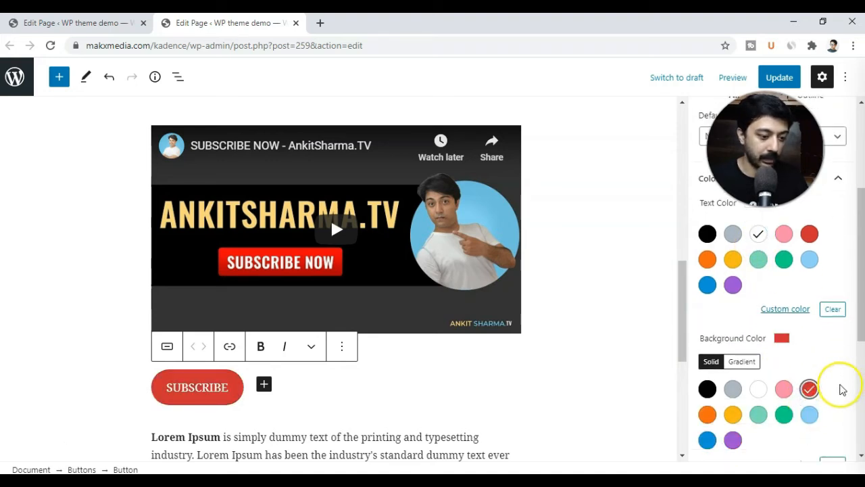
Step: Align the Buttons block containing the SUBSCRIBE button to the center
left_click(248, 398)
left_click(230, 330)
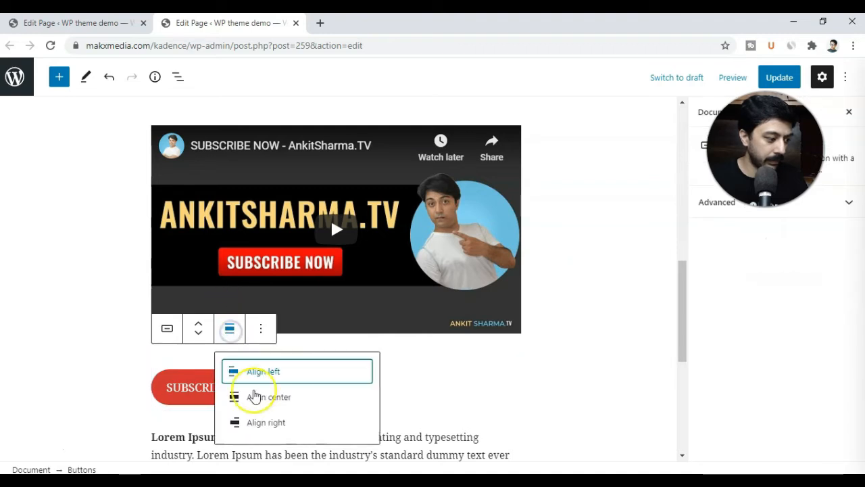
left_click(253, 395)
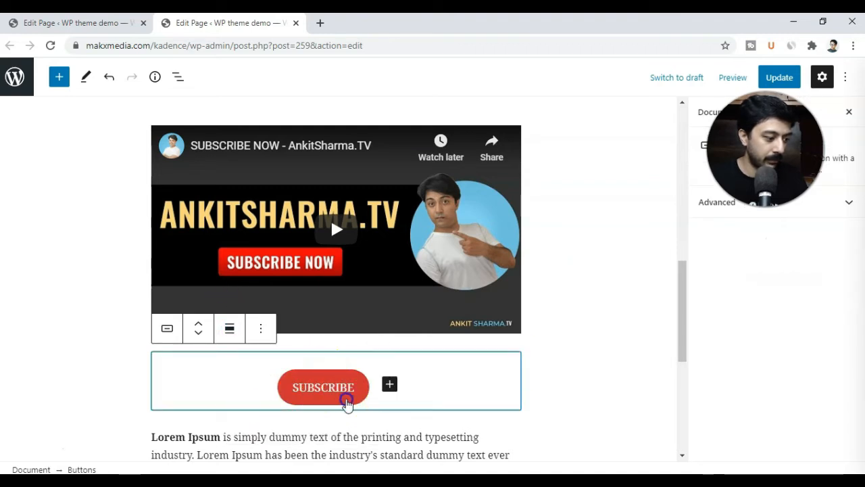
left_click(348, 400)
left_click(358, 347)
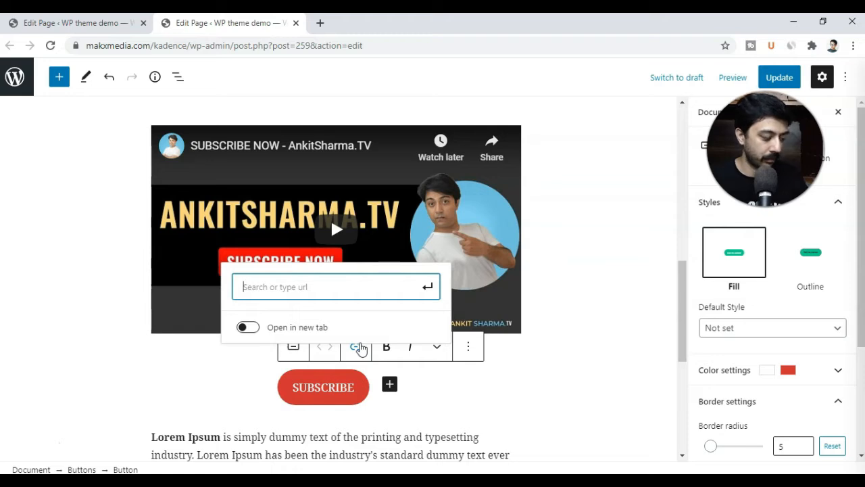
left_click(285, 295)
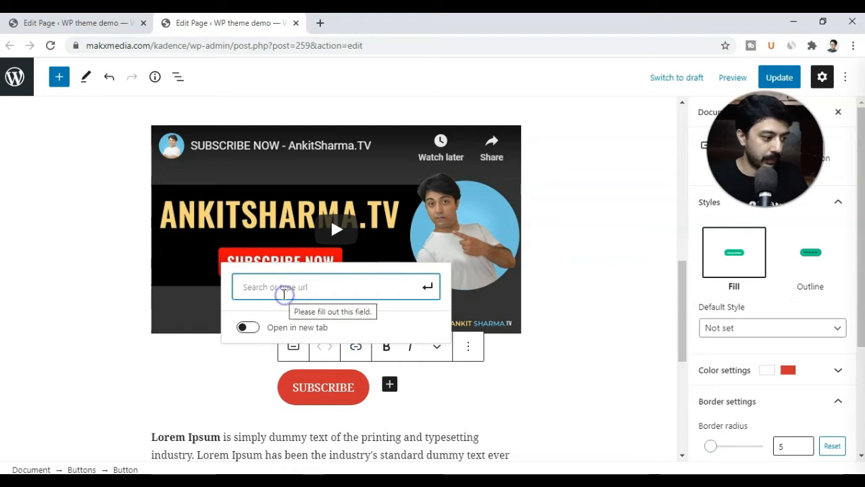
type("https://ankitsharma.tv/youtube")
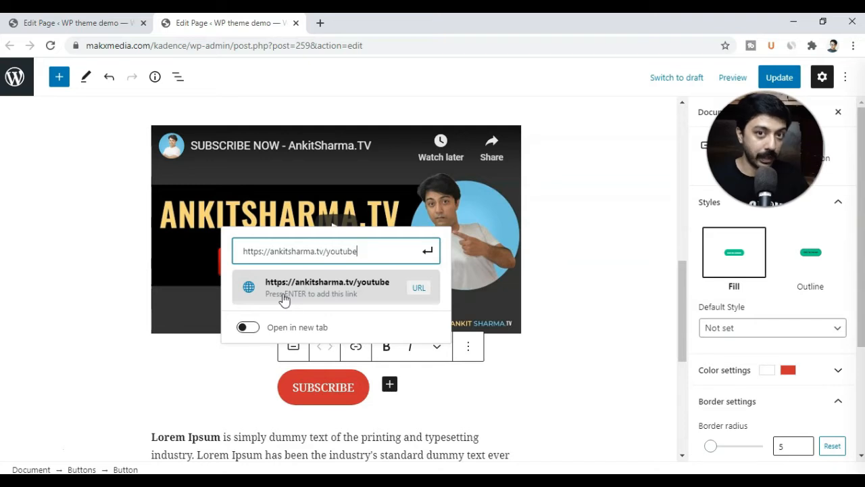
left_click(334, 287)
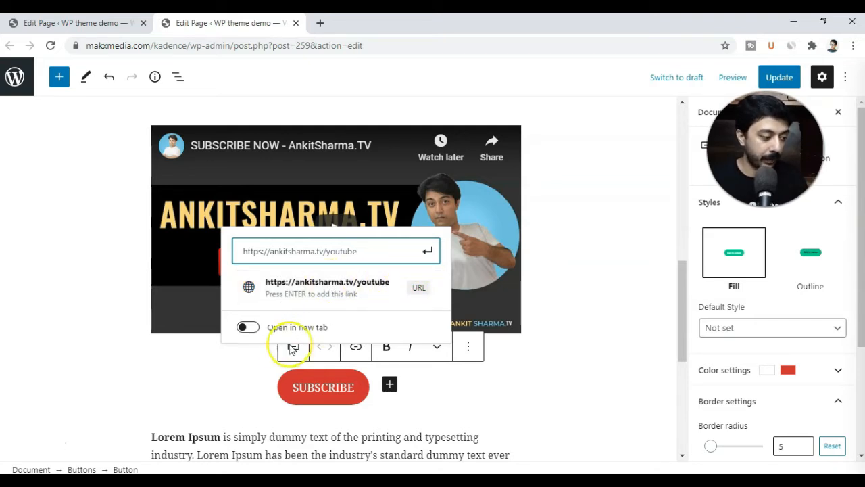
left_click(255, 330)
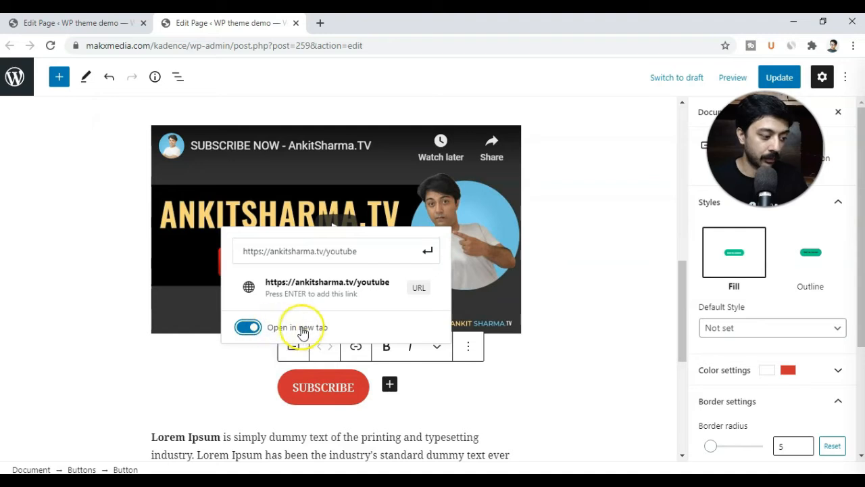
left_click(427, 252)
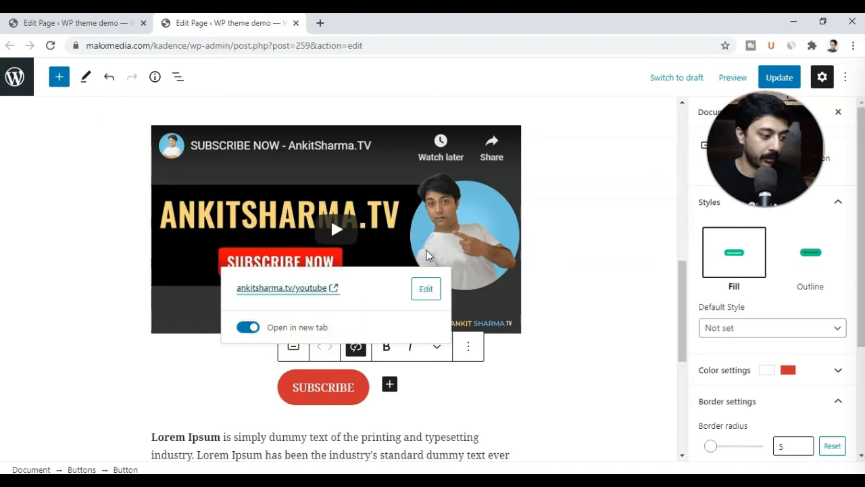
Step: Add the whole Buttons block to the reusable blocks and save it under the name "SBUS btn"
left_click(428, 384)
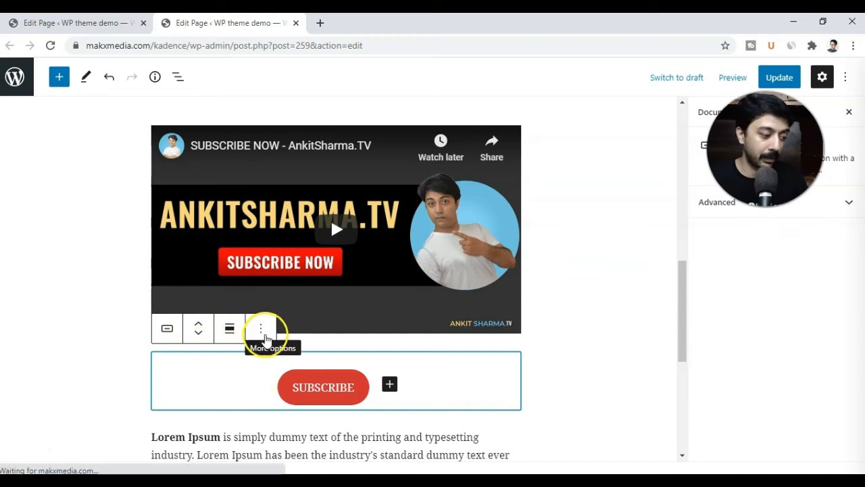
left_click(262, 331)
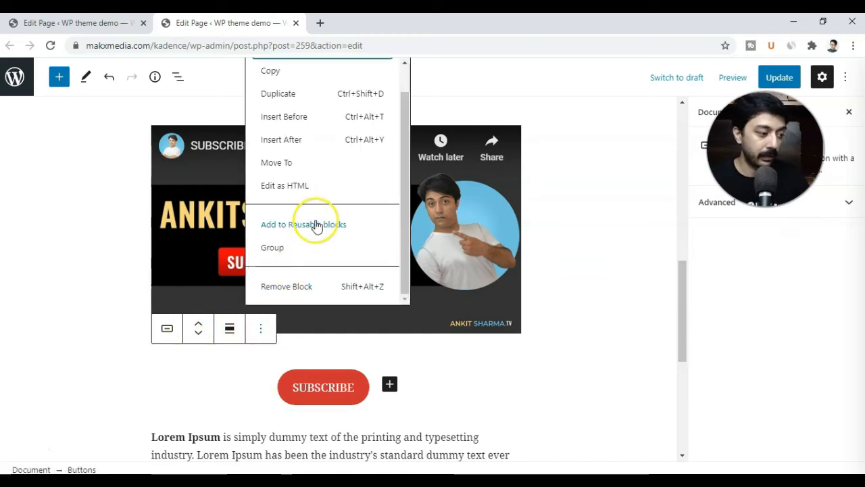
left_click(277, 235)
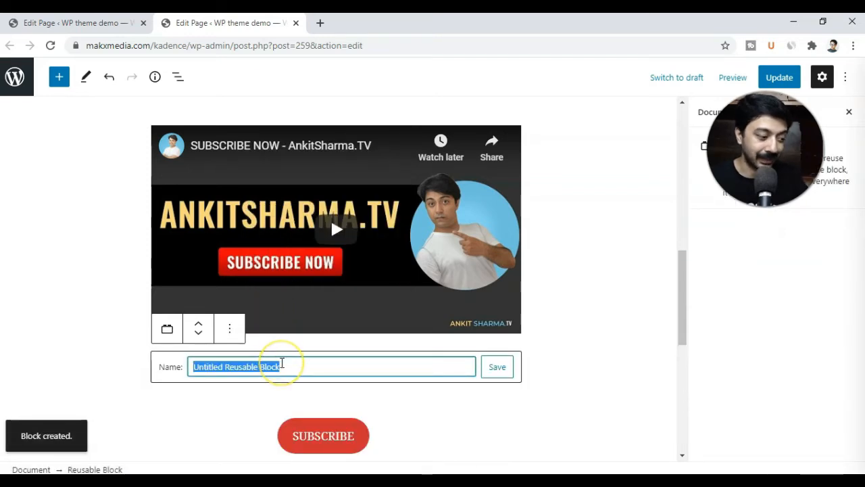
type("SBUS")
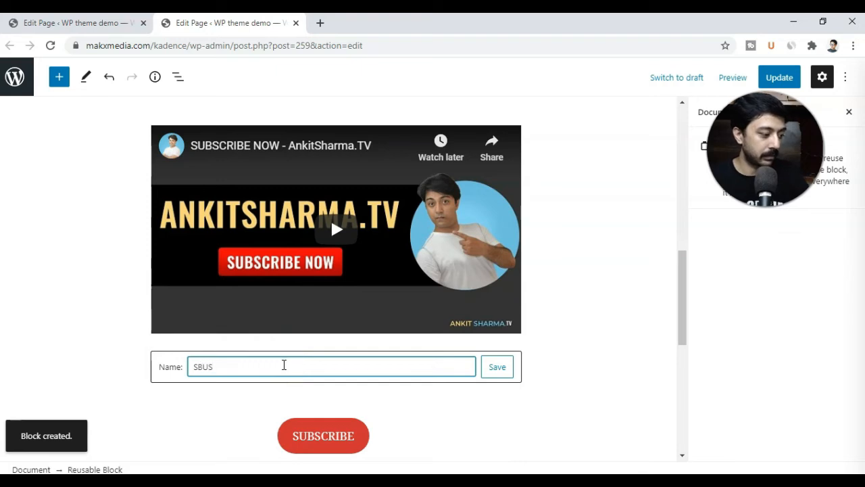
type(" btn")
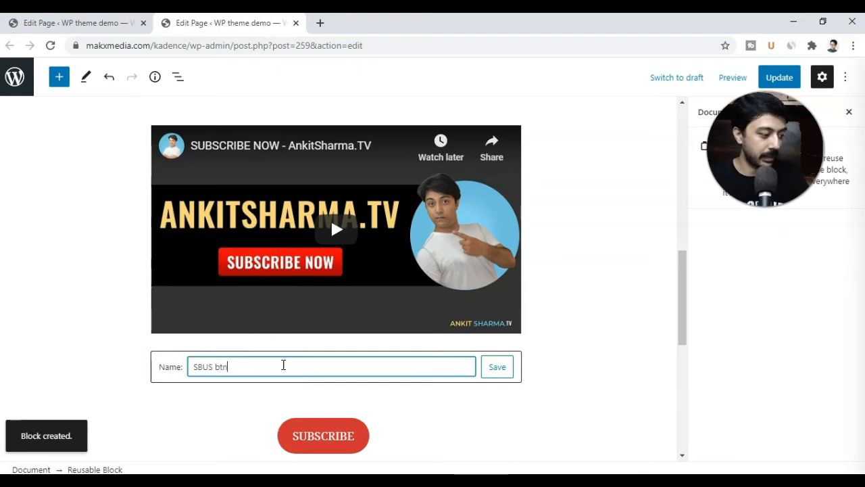
left_click(496, 367)
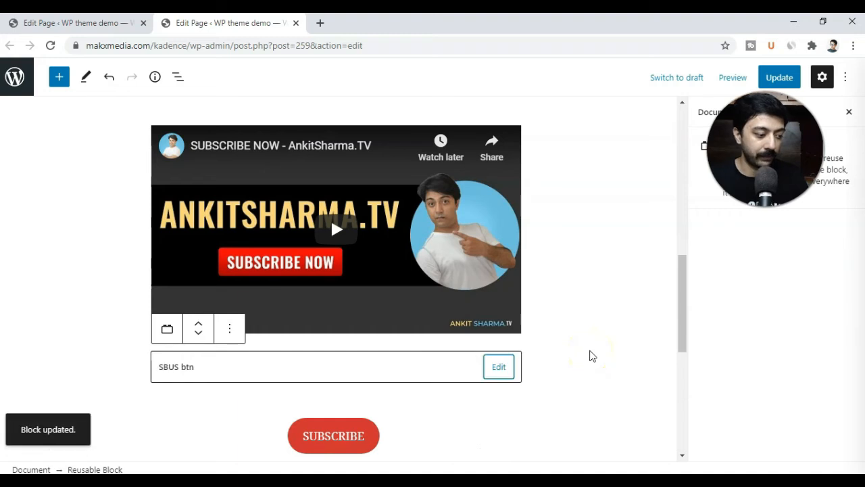
Step: Switch to the Home page's editor and start an empty paragraph after the Lorem Ipsum text
scroll(585, 355, "down", 3)
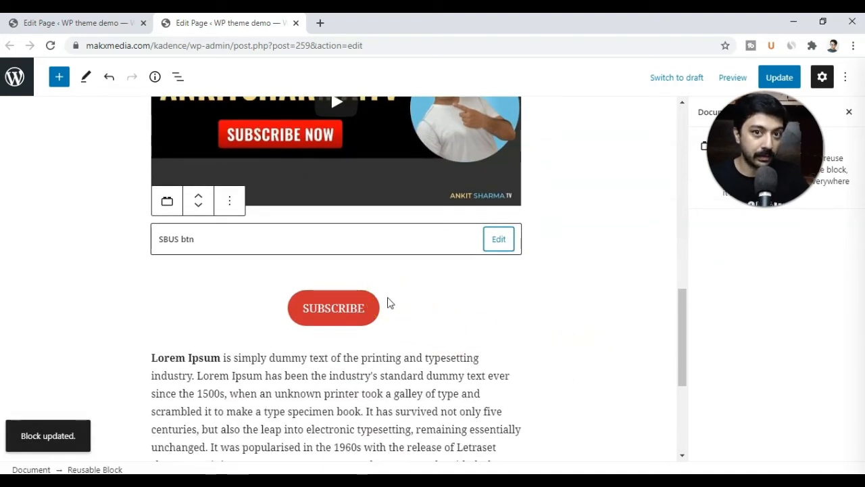
left_click(388, 302)
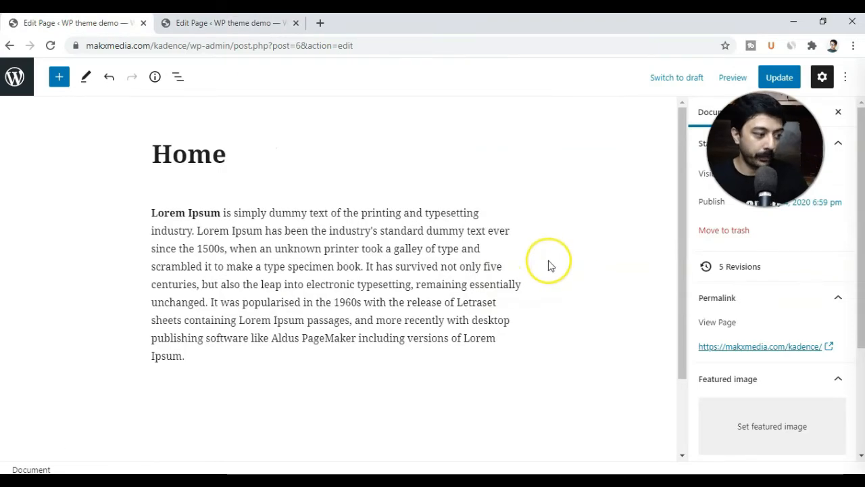
scroll(534, 263, "down", 2)
left_click(216, 256)
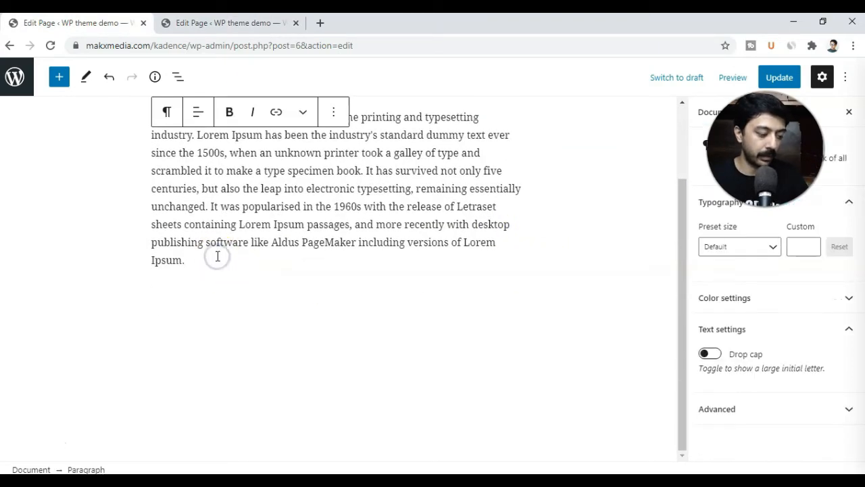
key("Return")
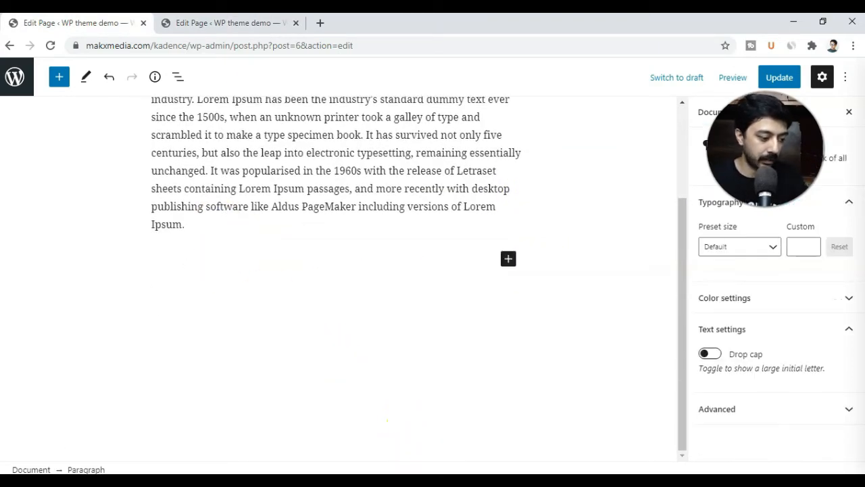
left_click(443, 480)
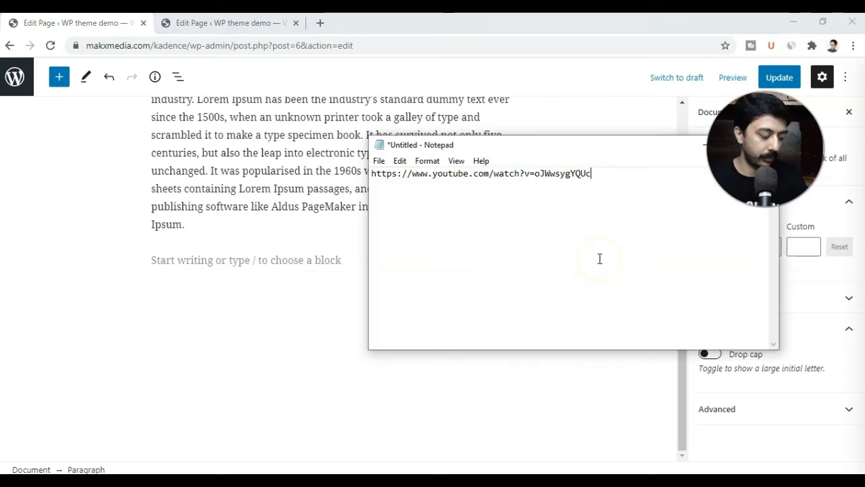
key("ctrl+a")
left_click(296, 310)
left_click(268, 265)
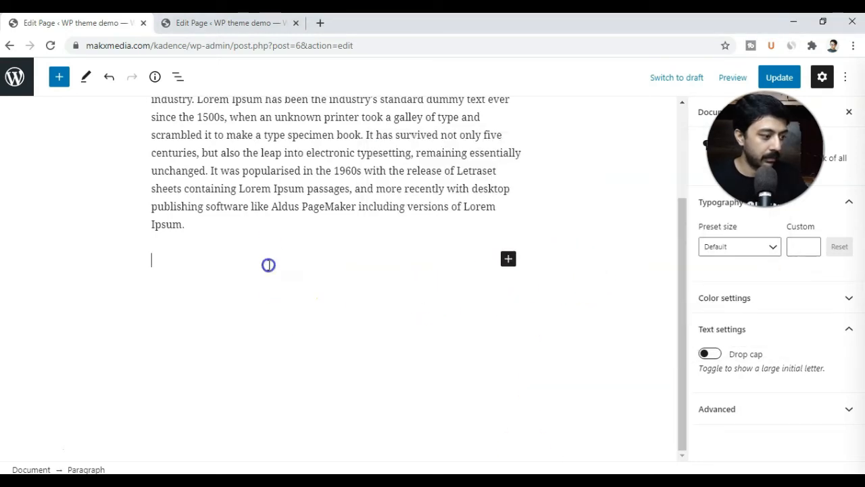
key("ctrl+v")
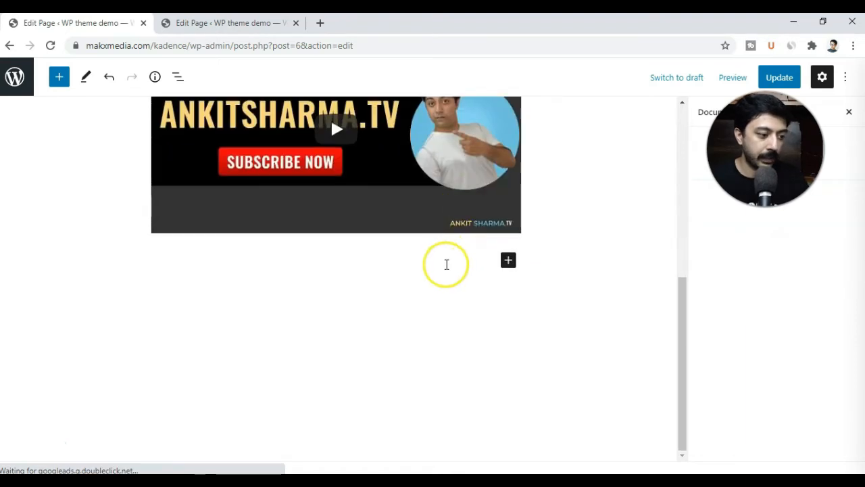
Step: Insert the saved "SBUS btn" reusable block beneath the embedded video on the Home page and update the page
left_click(508, 262)
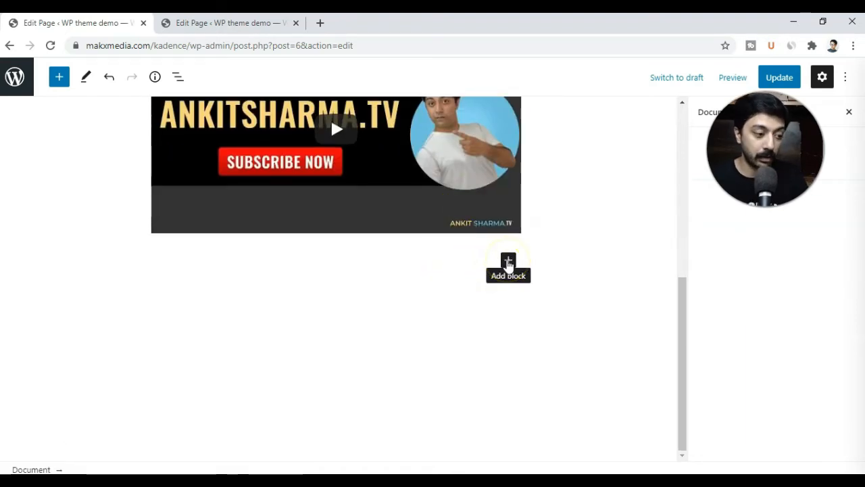
left_click(508, 262)
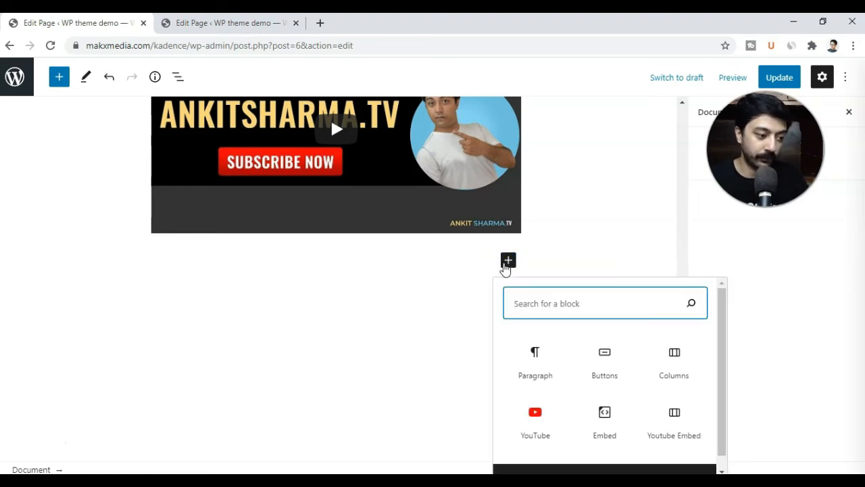
left_click(505, 264)
left_click(508, 262)
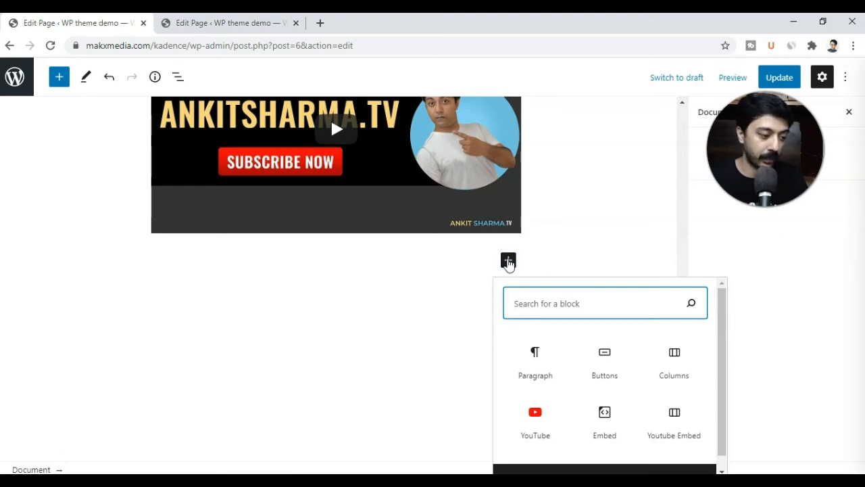
type("btn")
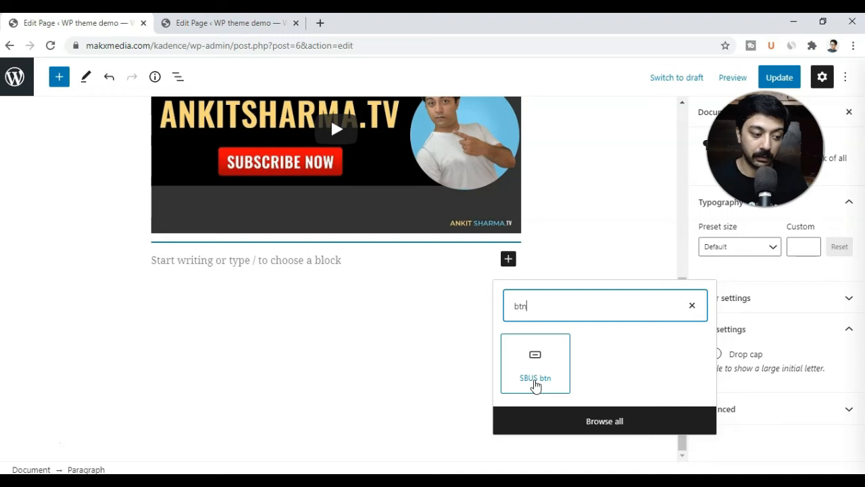
left_click(535, 378)
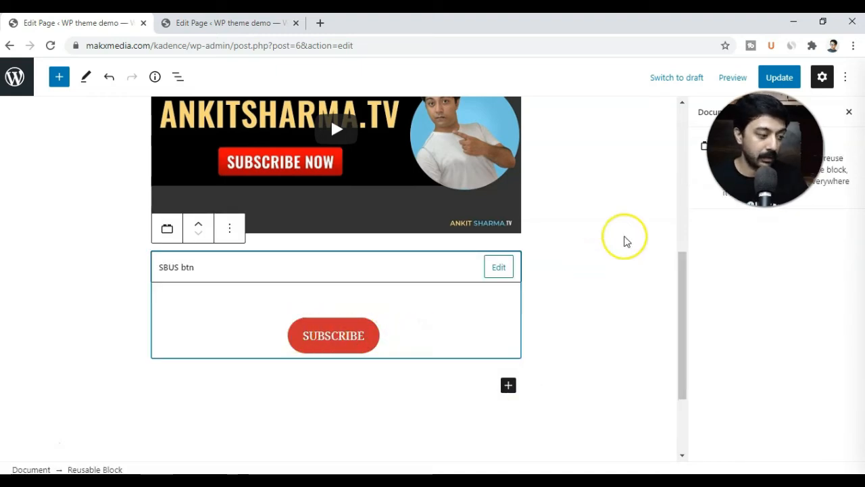
left_click(784, 81)
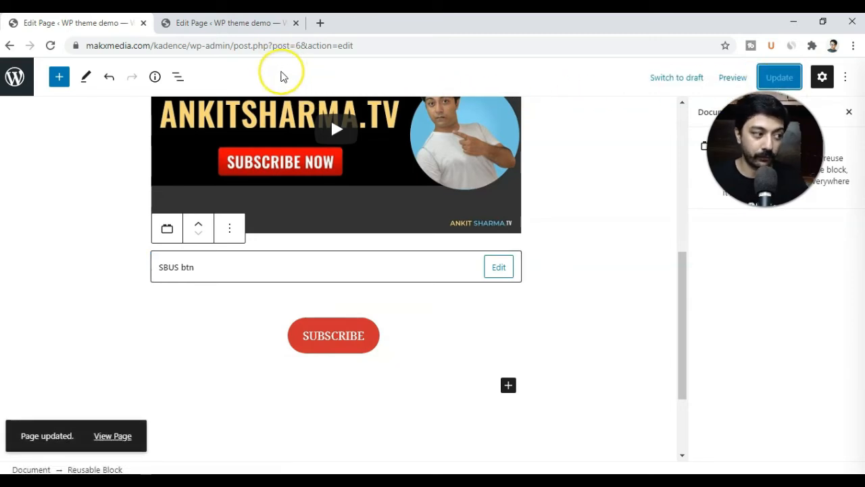
Step: View the published About page in a new tab, test the SUBSCRIBE button's link below the video, and close the page it opens
left_click(240, 23)
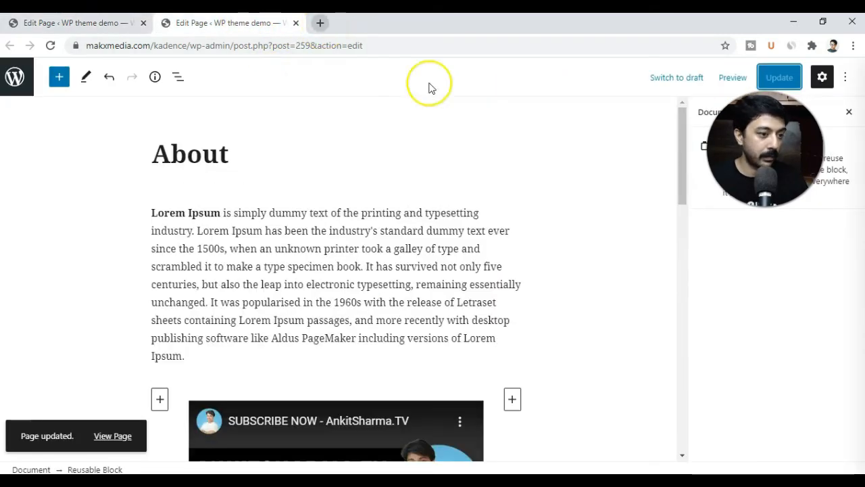
right_click(121, 436)
left_click(176, 336)
left_click(380, 22)
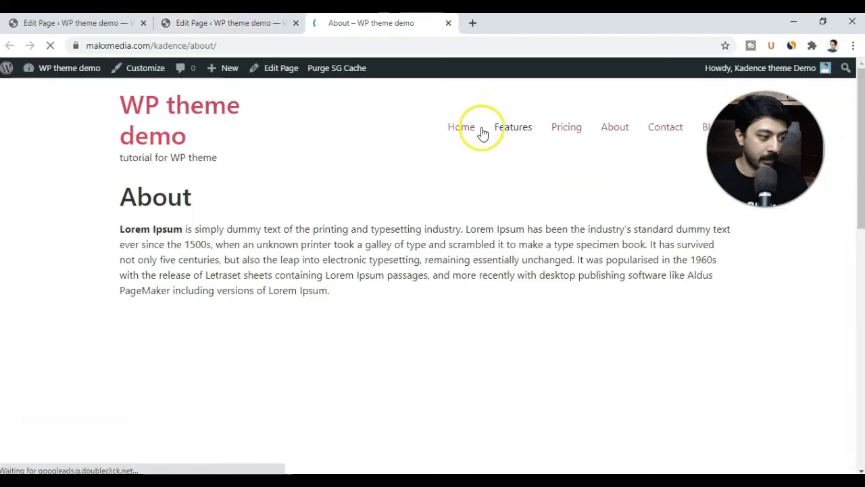
scroll(277, 203, "down", 1)
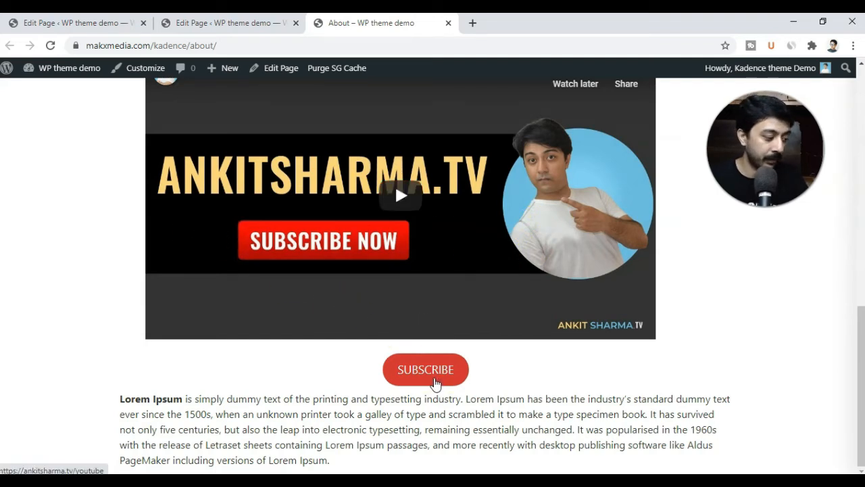
left_click(435, 383)
left_click(155, 65)
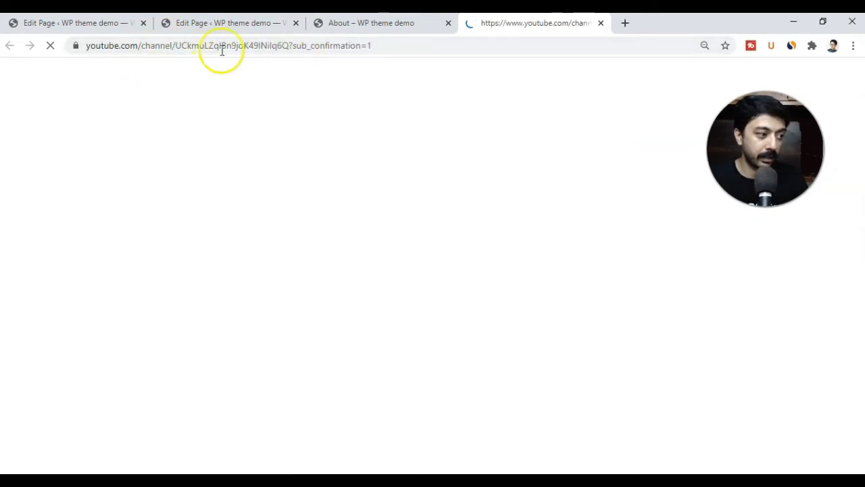
key("ctrl+w")
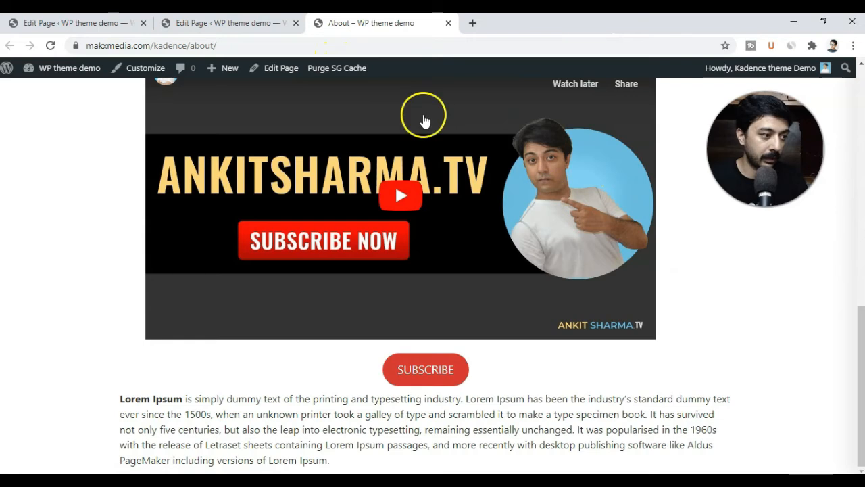
Step: Go to the live Home page, test the SUBSCRIBE button beneath its video, and close the page it opens
scroll(473, 118, "up", 2)
scroll(533, 120, "up", 2)
left_click(460, 126)
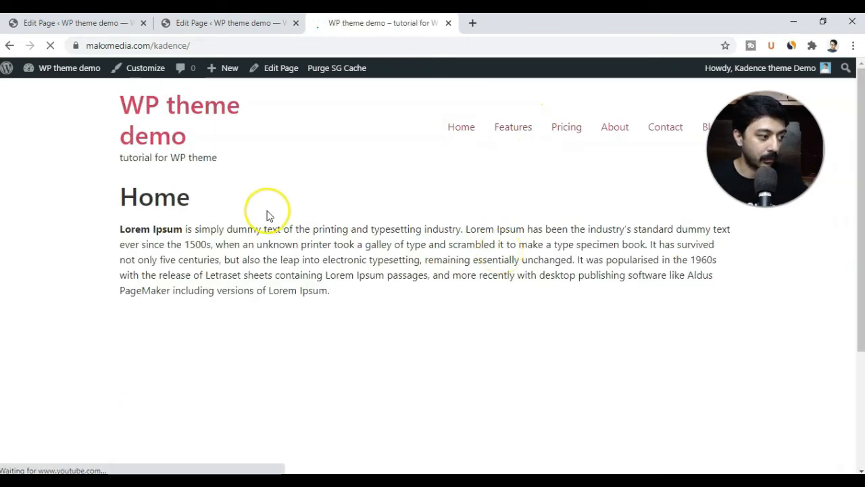
scroll(251, 247, "down", 3)
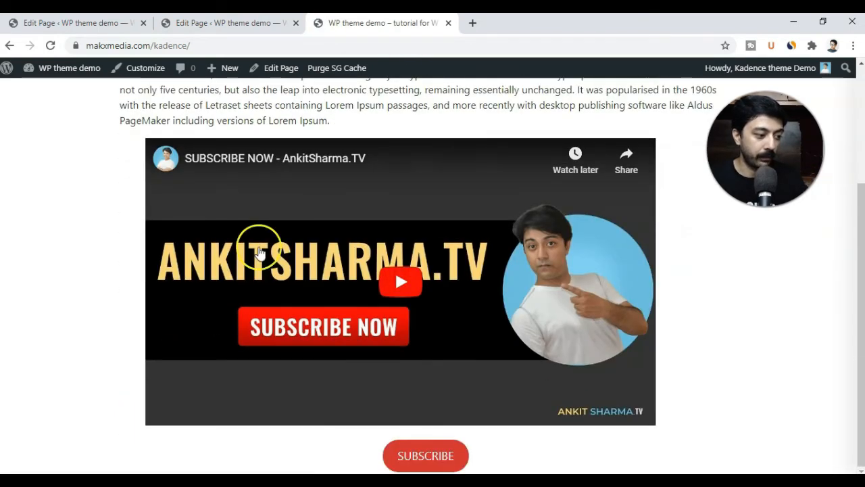
left_click(436, 468)
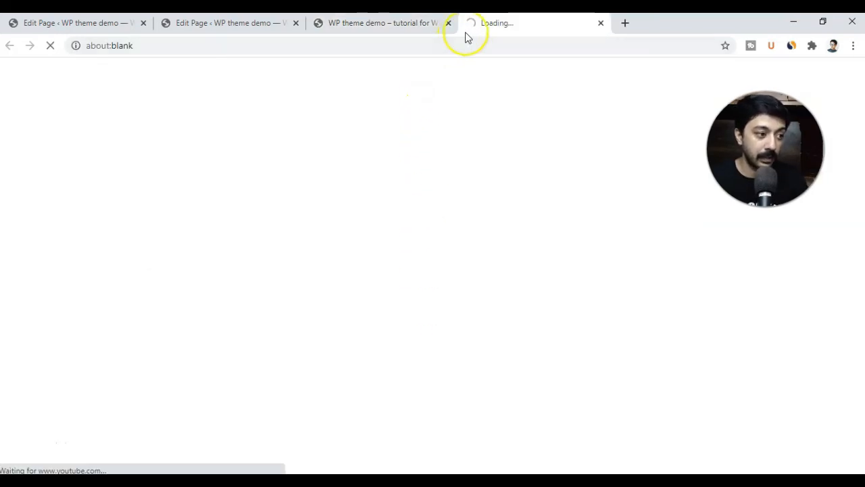
middle_click(553, 24)
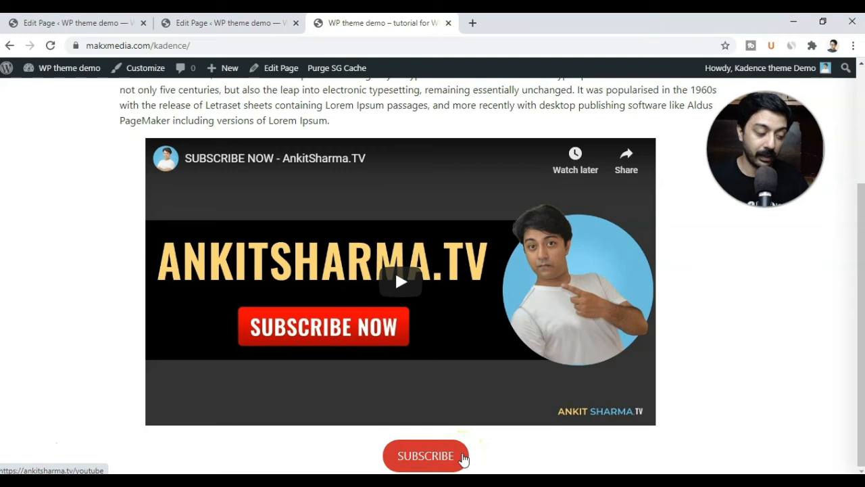
left_click(506, 444)
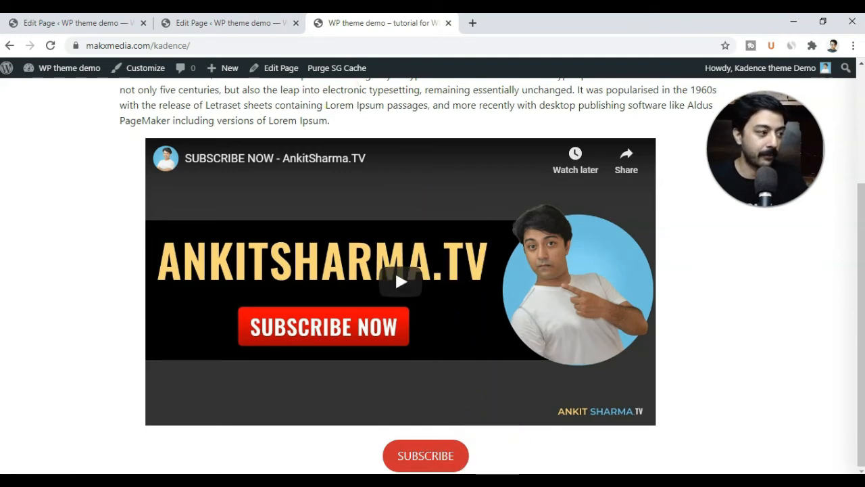
Step: Return to the About page's editor and look at the block choices offered directly below the SUBSCRIBE button
left_click(252, 23)
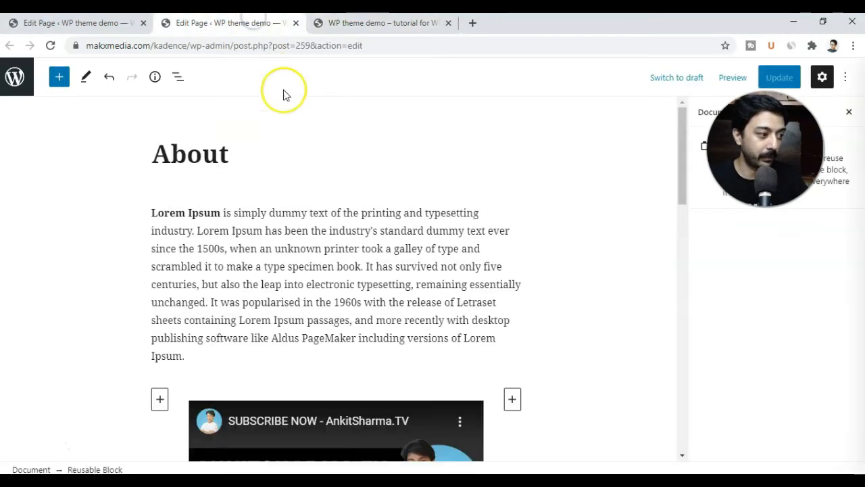
scroll(504, 270, "down", 1)
scroll(505, 270, "down", 5)
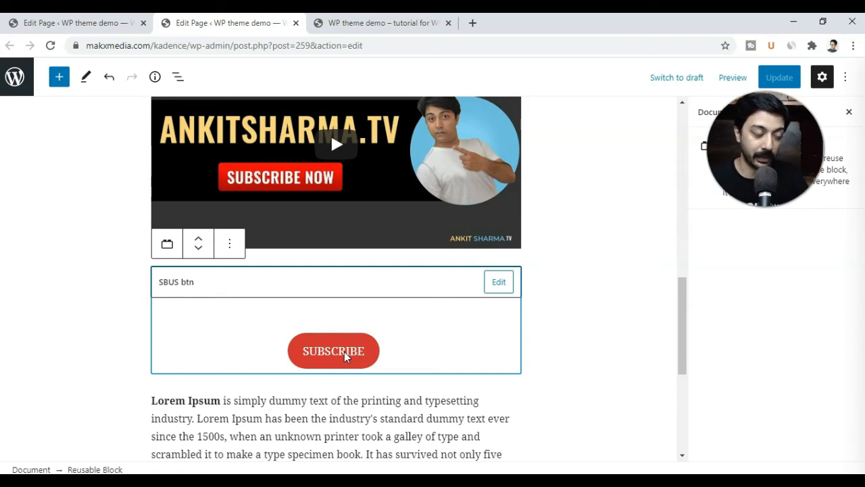
scroll(446, 375, "down", 3)
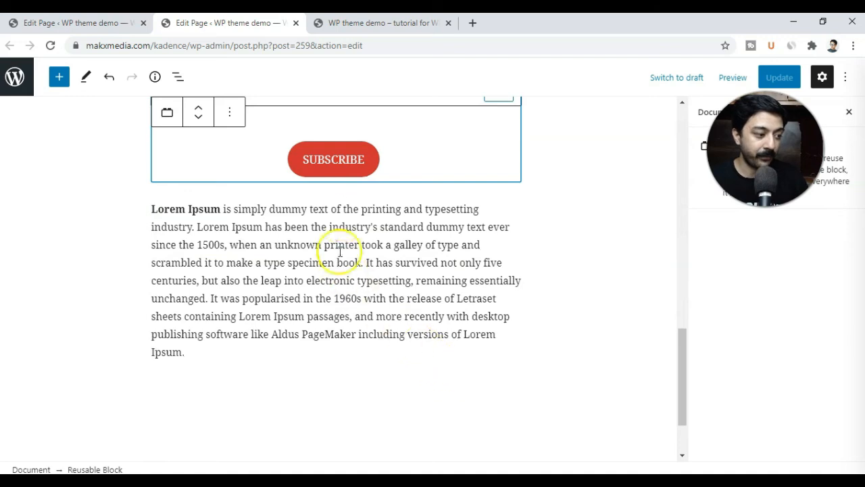
left_click(335, 189)
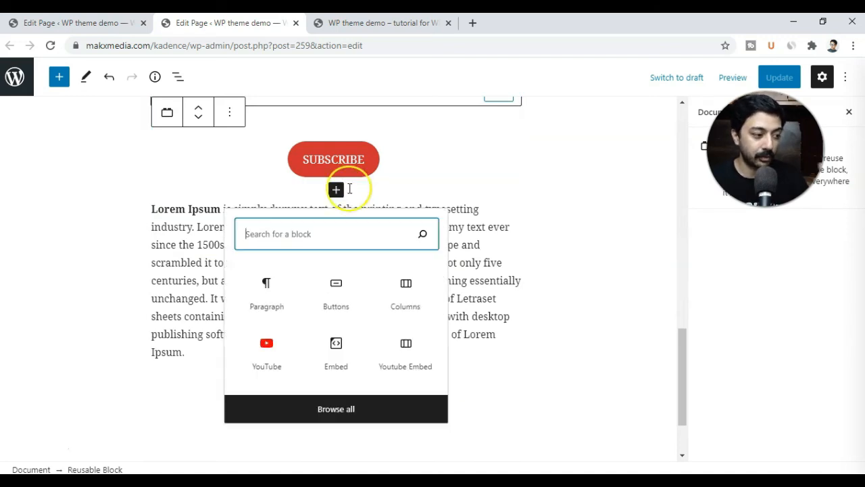
left_click(354, 189)
left_click(336, 212)
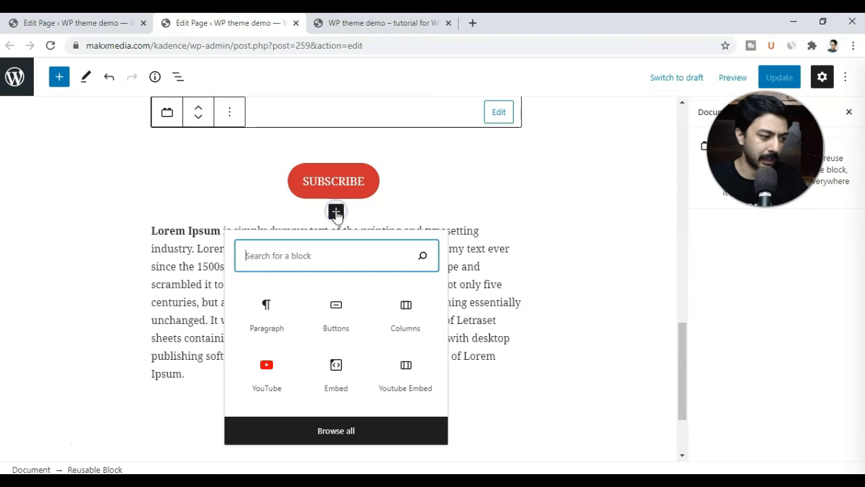
Step: Go to the management list of all reusable blocks and open "SBUS btn" for editing
left_click(57, 78)
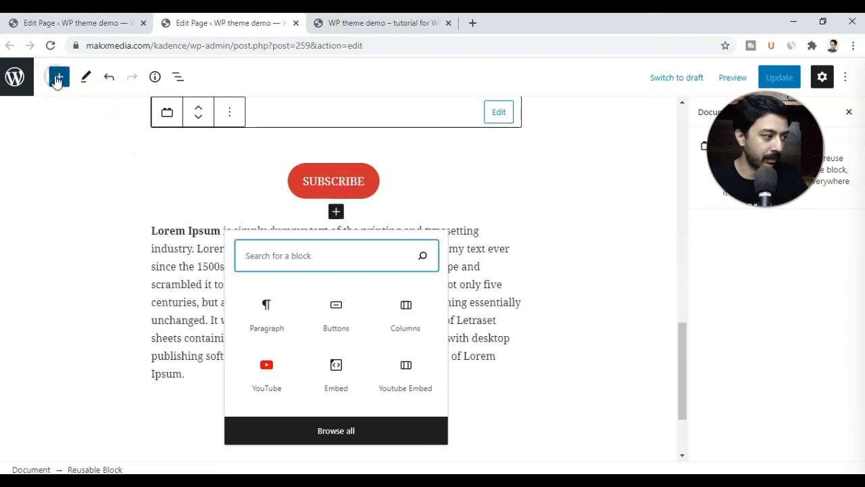
left_click(154, 165)
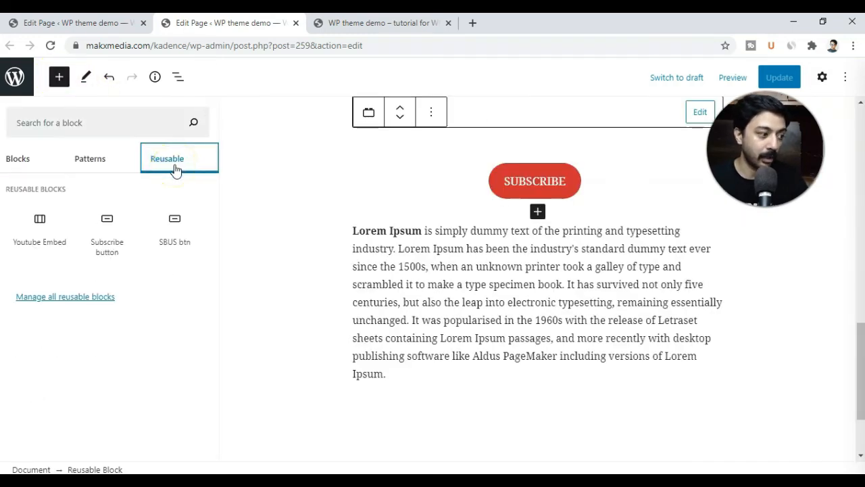
left_click(121, 250)
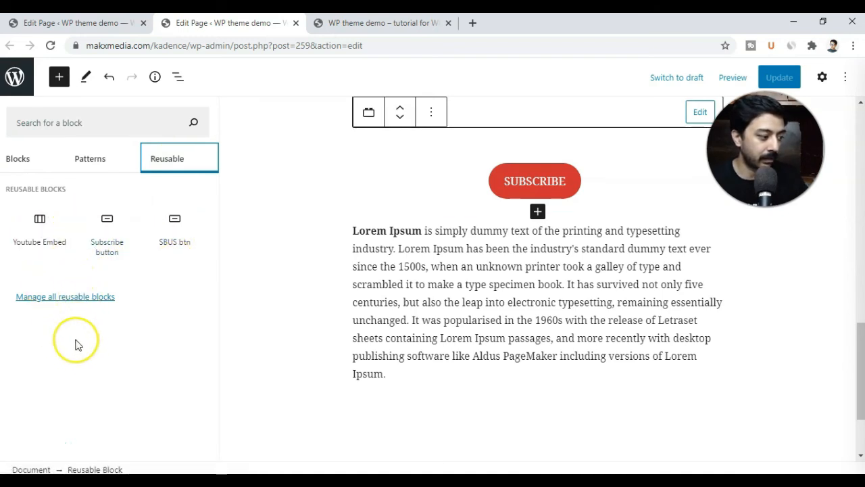
left_click(42, 300)
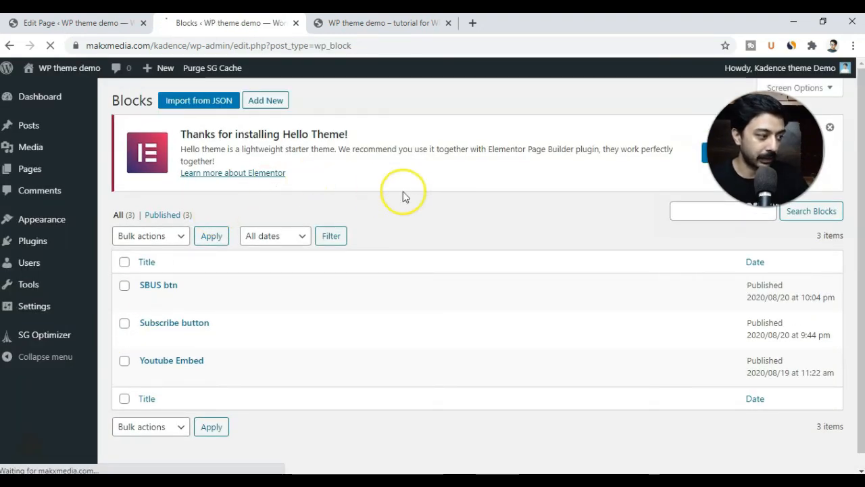
mouse_move(282, 298)
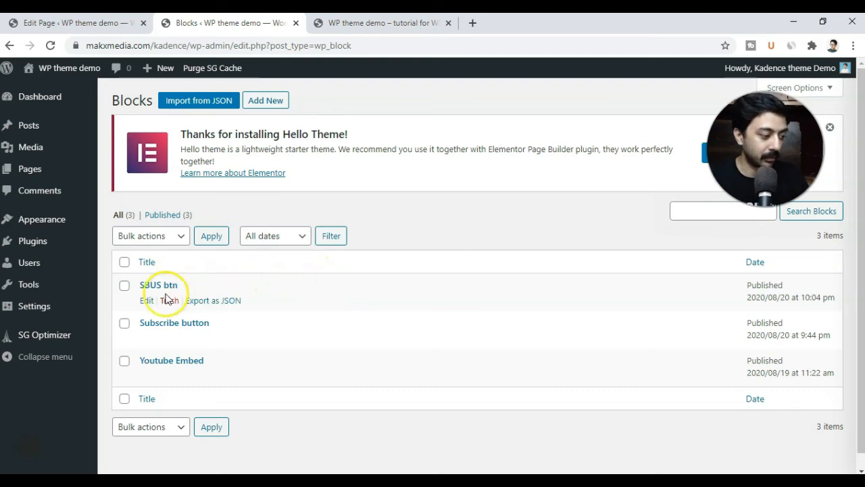
left_click(146, 305)
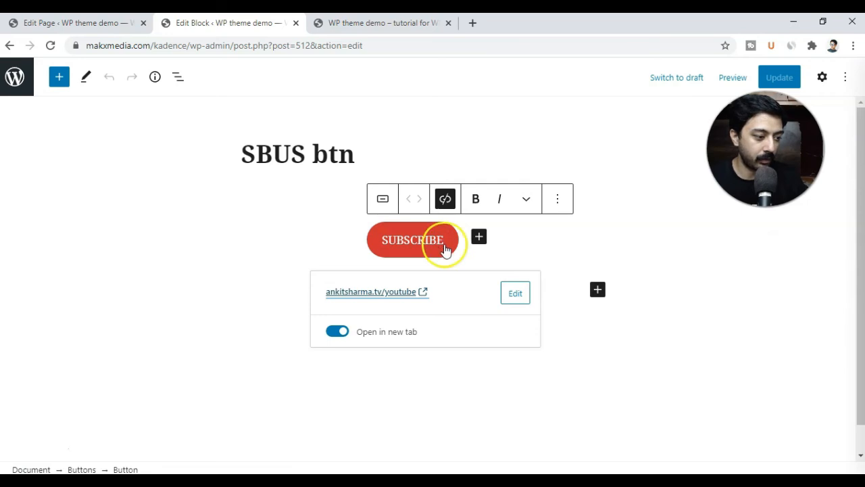
Step: Change the button text in the "SBUS btn" block to SUBSCRIBE NOW and update the block
left_click(442, 244)
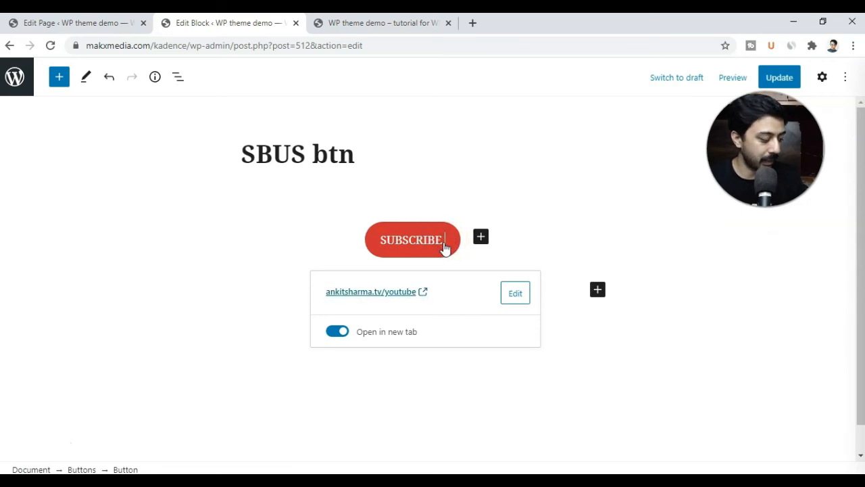
type("NOW")
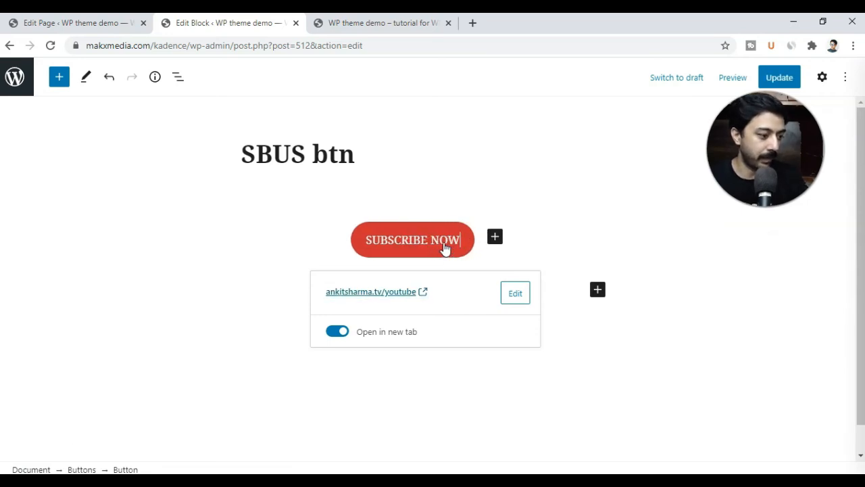
left_click(787, 78)
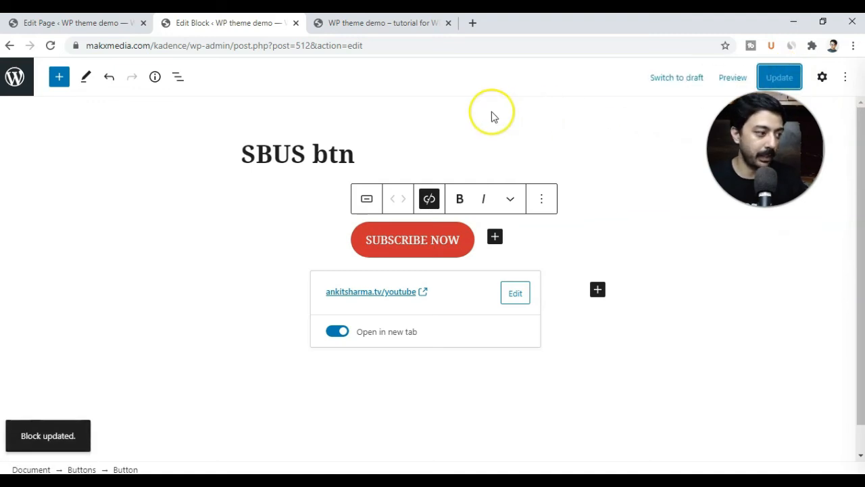
left_click(672, 338)
left_click(666, 333)
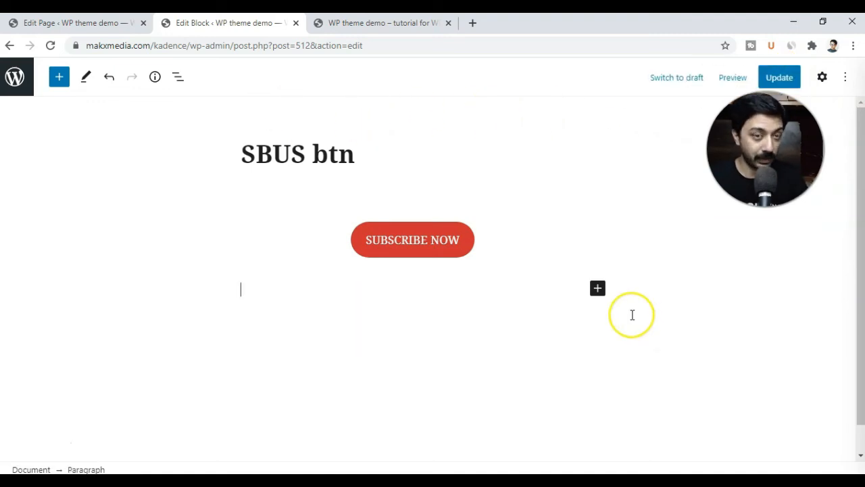
Step: Reload the live Home page and check the subscribe buttons beneath the videos there and on the About page
left_click(344, 24)
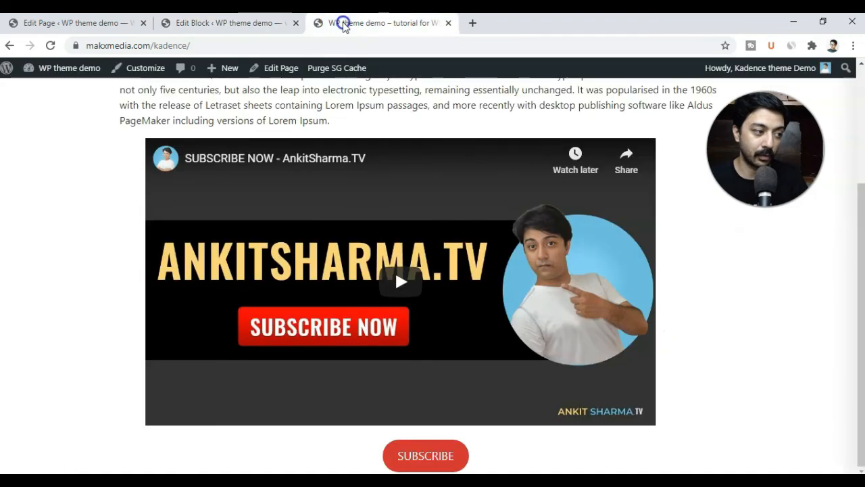
left_click(368, 76)
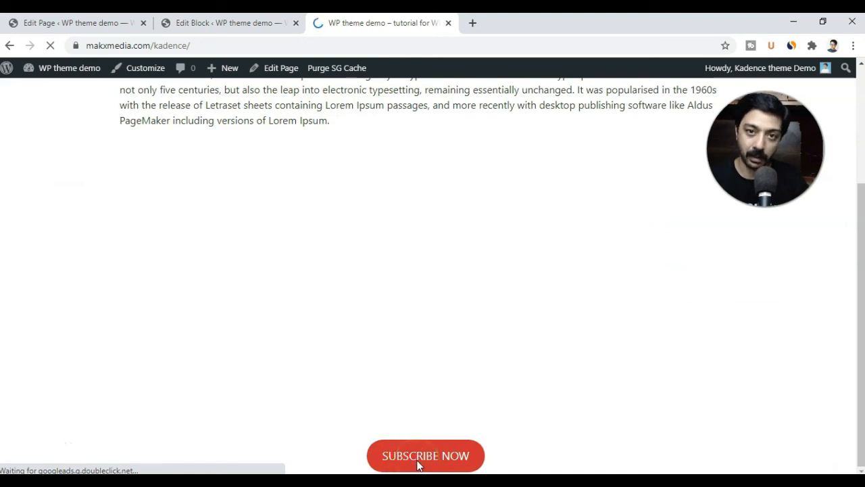
scroll(507, 233, "up", 3)
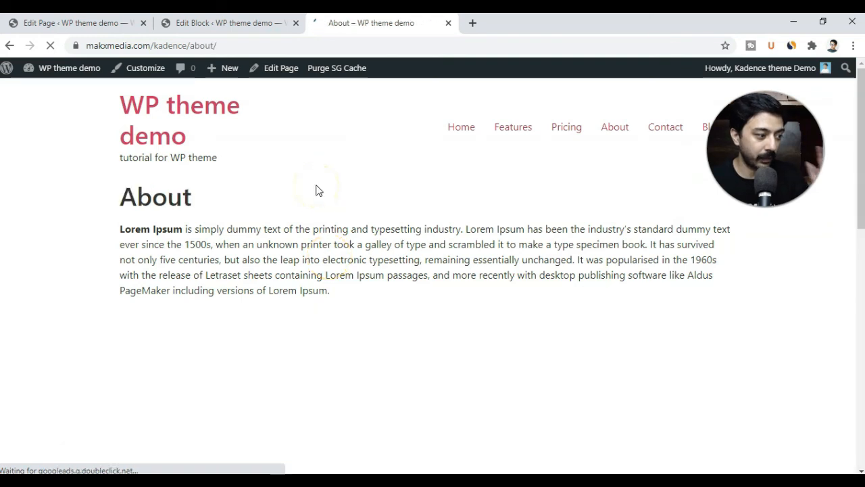
scroll(317, 187, "down", 2)
scroll(315, 187, "down", 8)
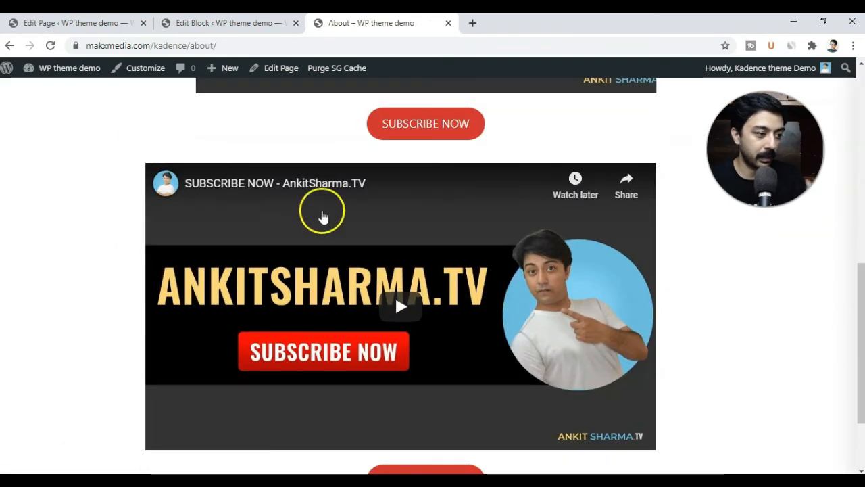